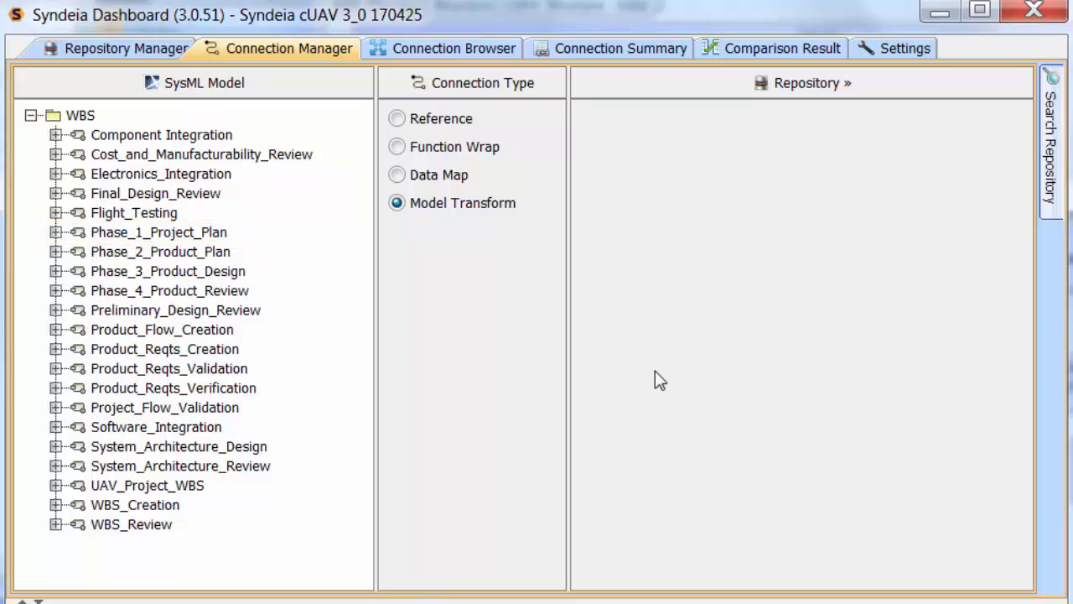
# - Create a Reference connection from Phase_1_Project_Plan to issue SDB-228 in the JIRA ICAX 1 Syndeia Demo Box project
pyautogui.click(668, 86)
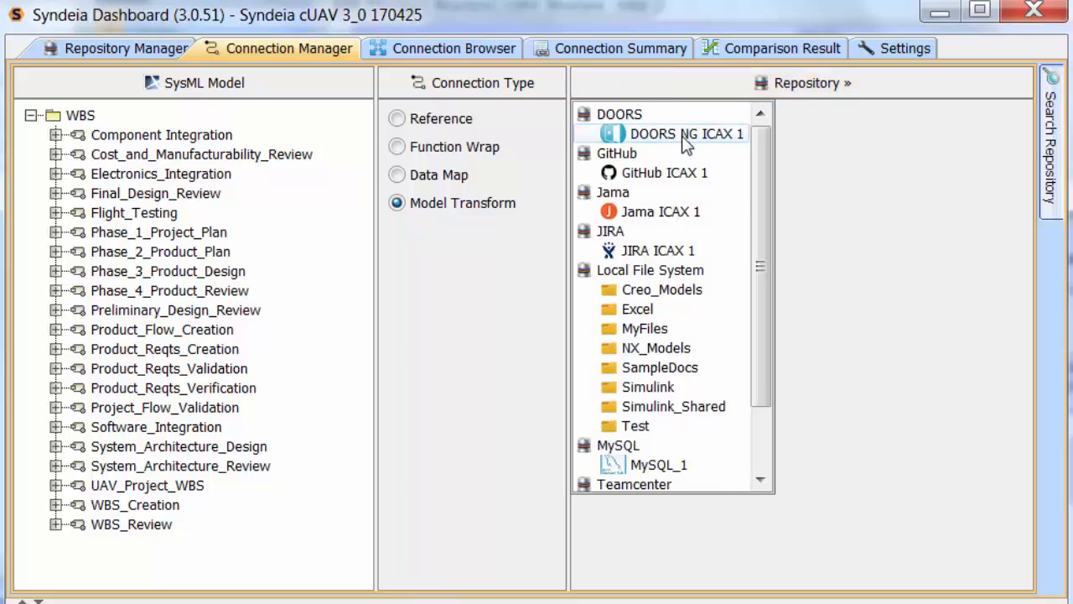
pyautogui.click(667, 252)
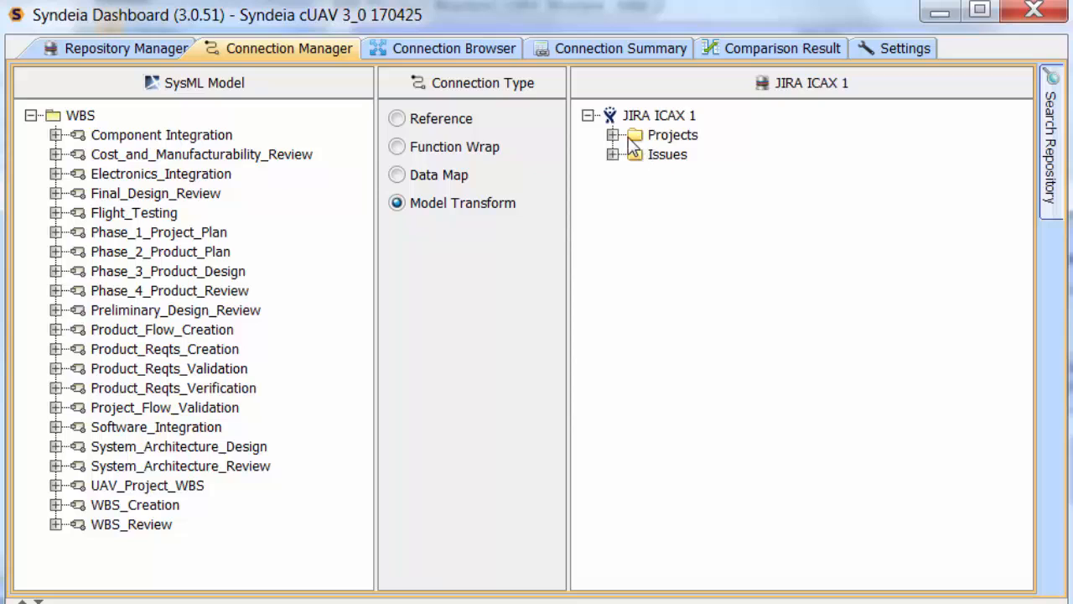
pyautogui.click(613, 135)
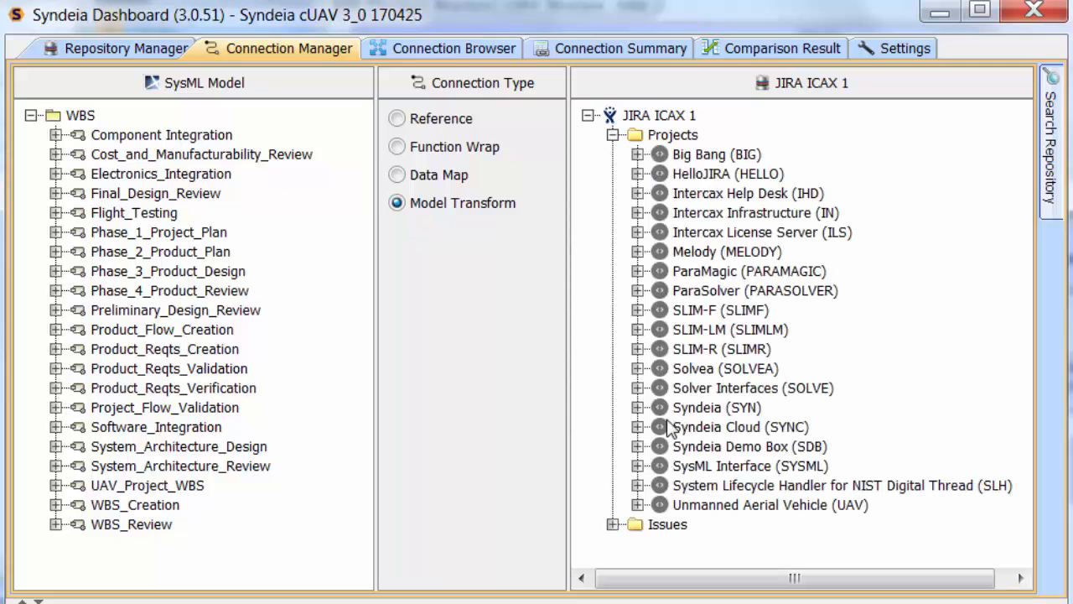
pyautogui.click(638, 447)
pyautogui.click(662, 465)
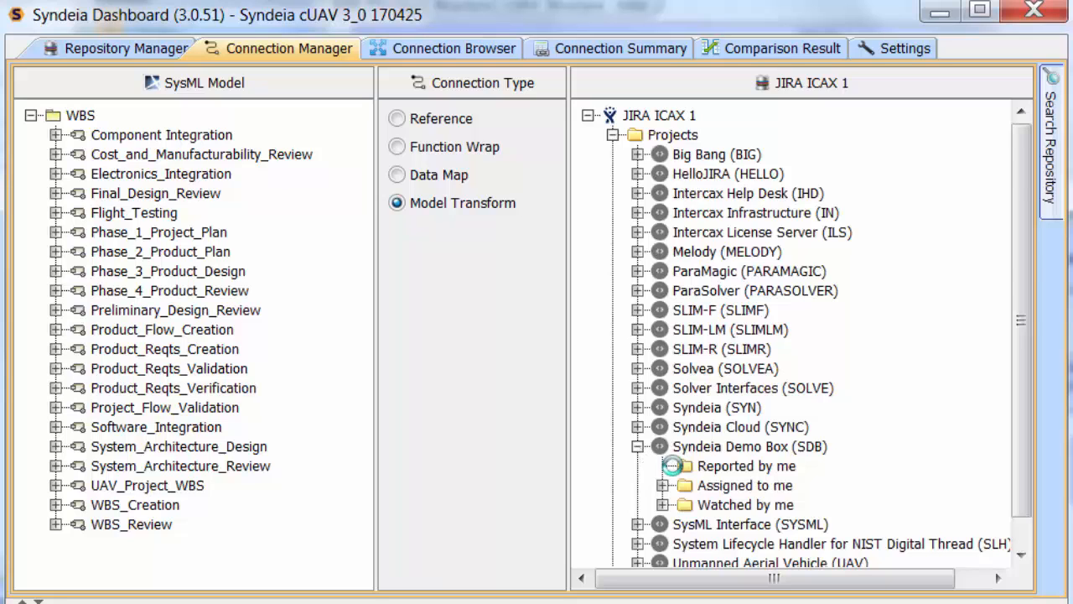
pyautogui.moveTo(1028, 247); pyautogui.dragTo(1029, 437)
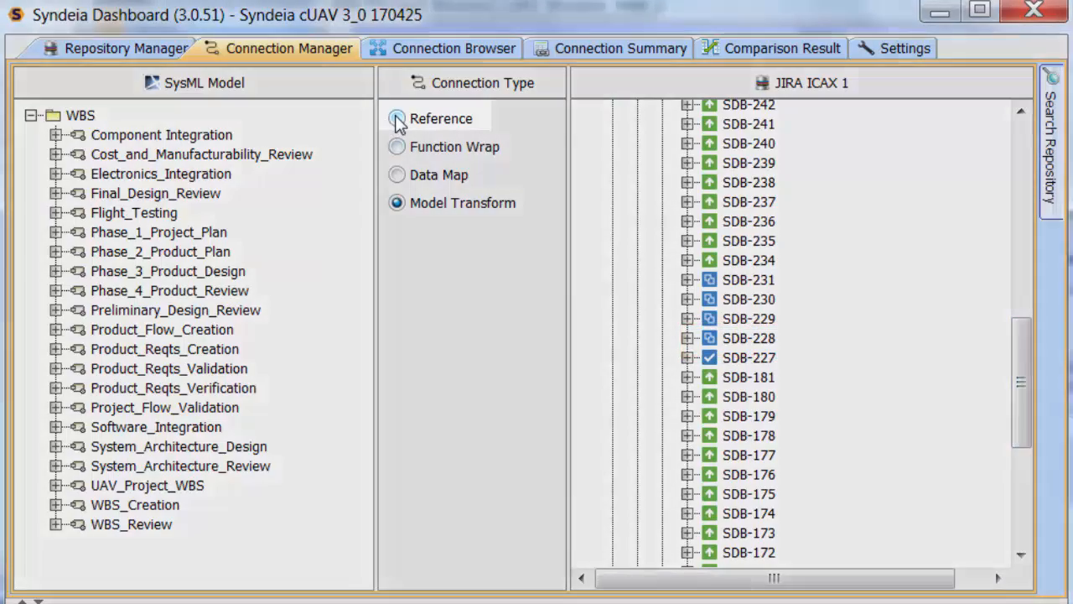
pyautogui.click(398, 119)
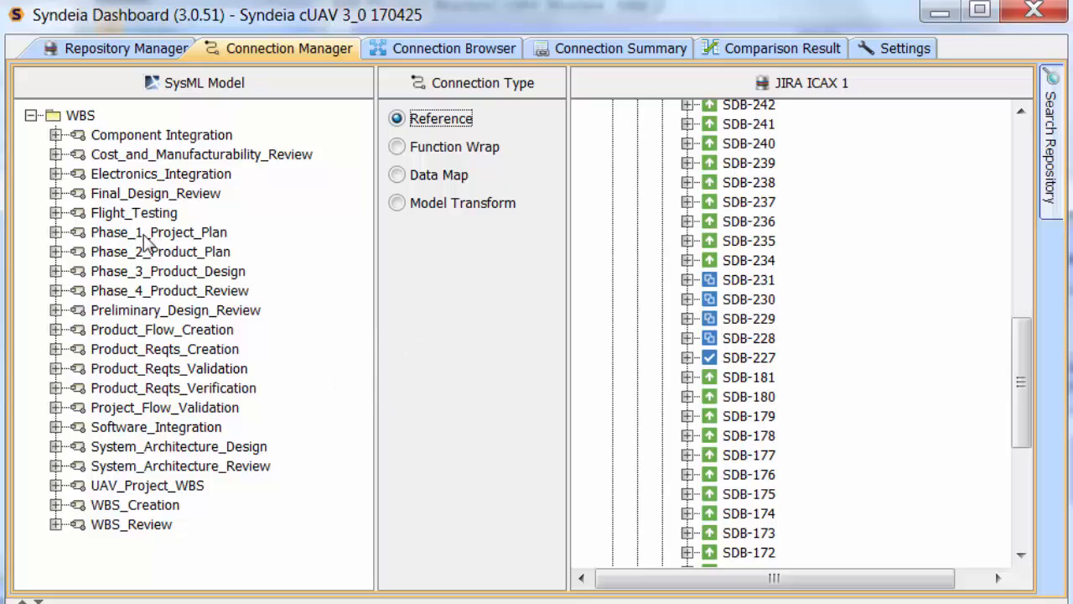
pyautogui.moveTo(116, 234); pyautogui.dragTo(732, 337)
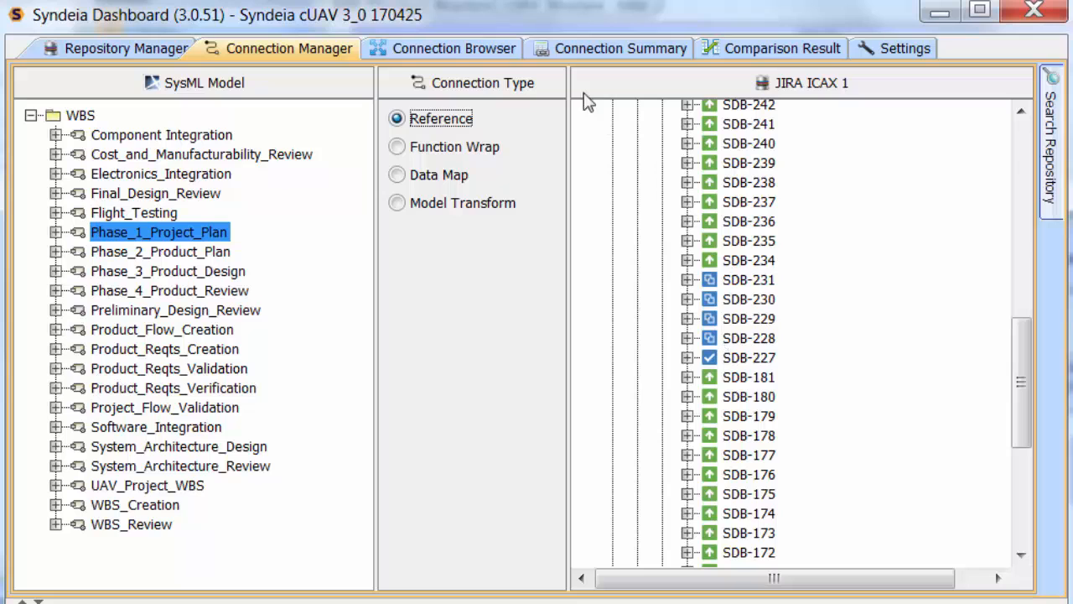
# - Open the connection's target issue SDB-228 from the connection browser and resolve it with resolution Fixed
pyautogui.click(491, 54)
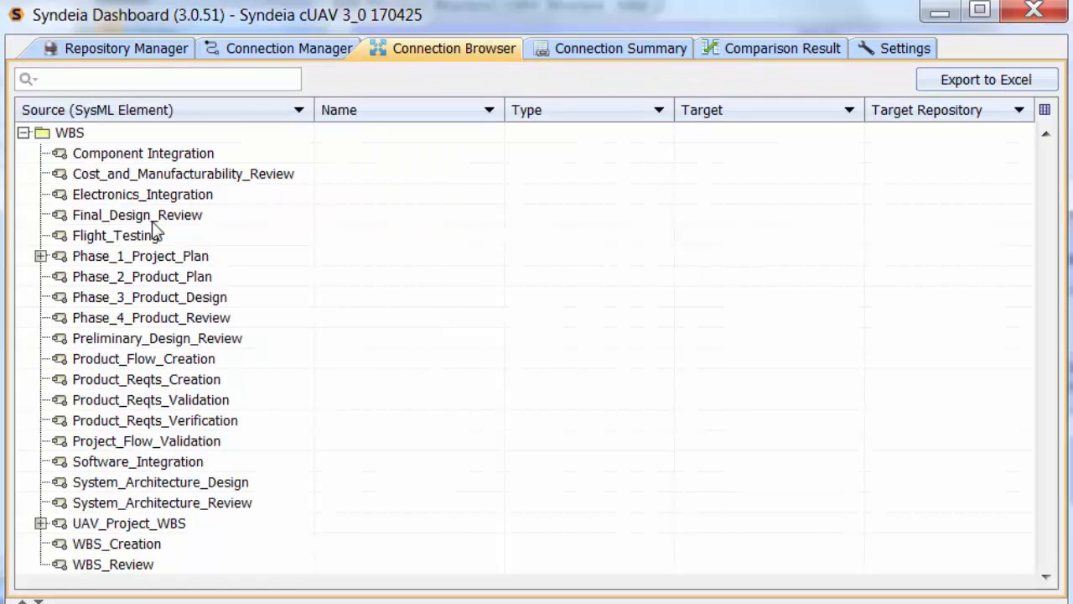
pyautogui.click(40, 256)
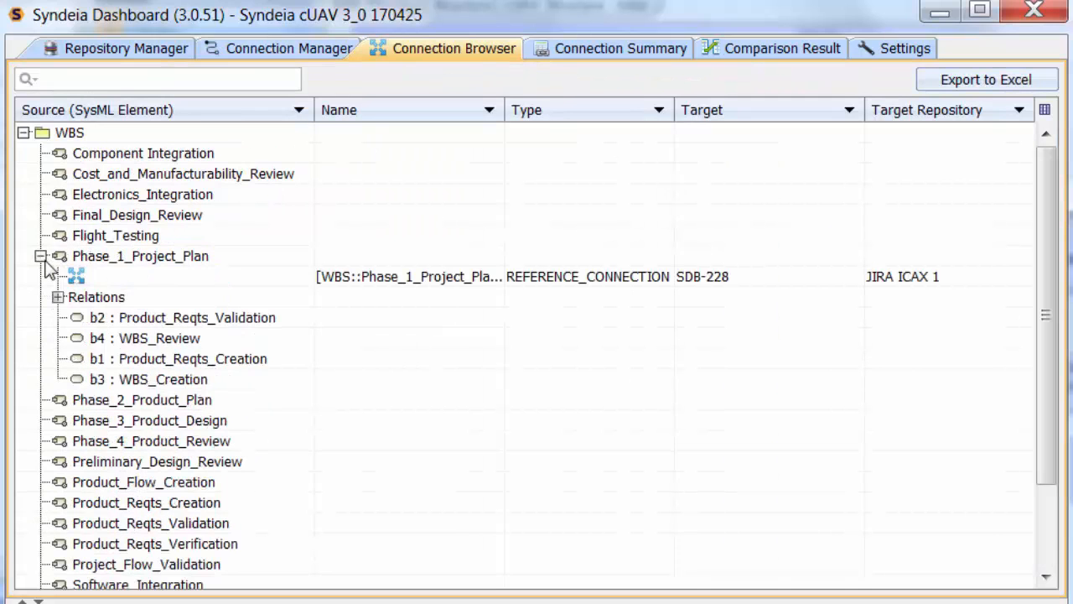
pyautogui.rightClick(210, 279)
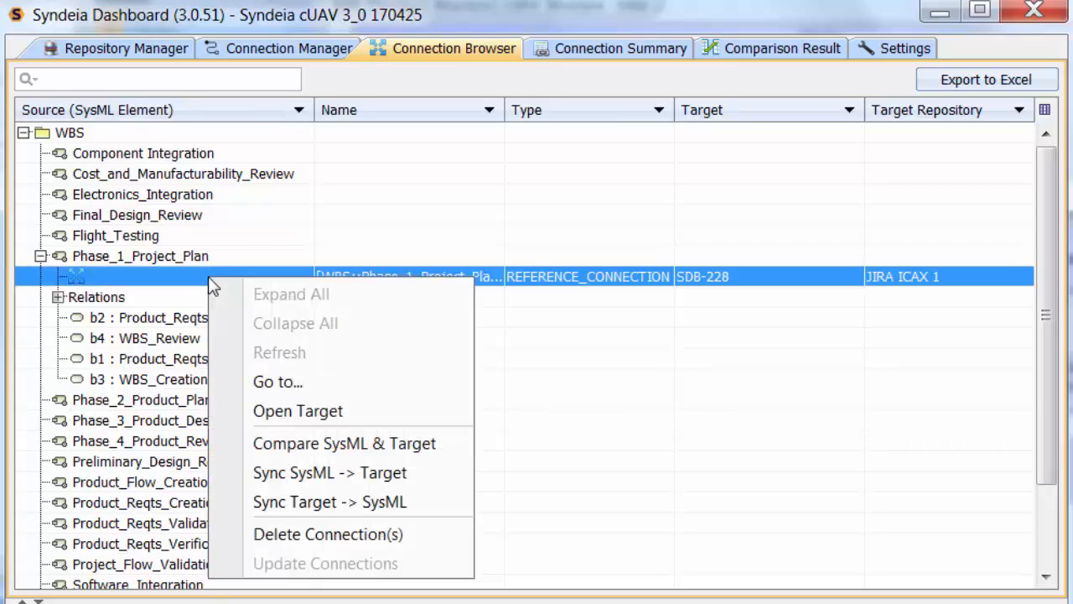
pyautogui.click(305, 414)
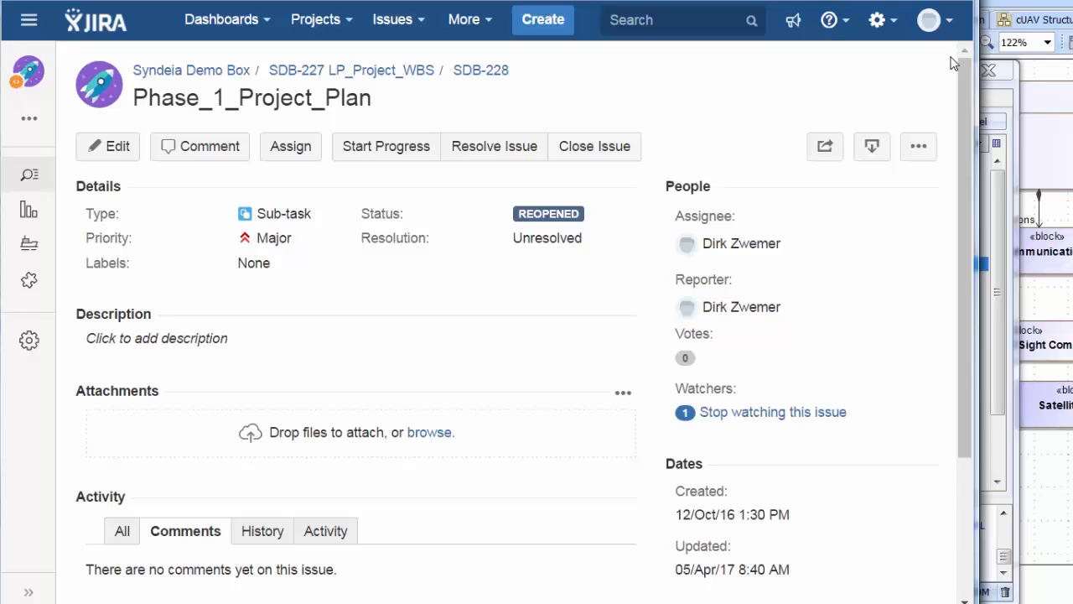
pyautogui.click(495, 146)
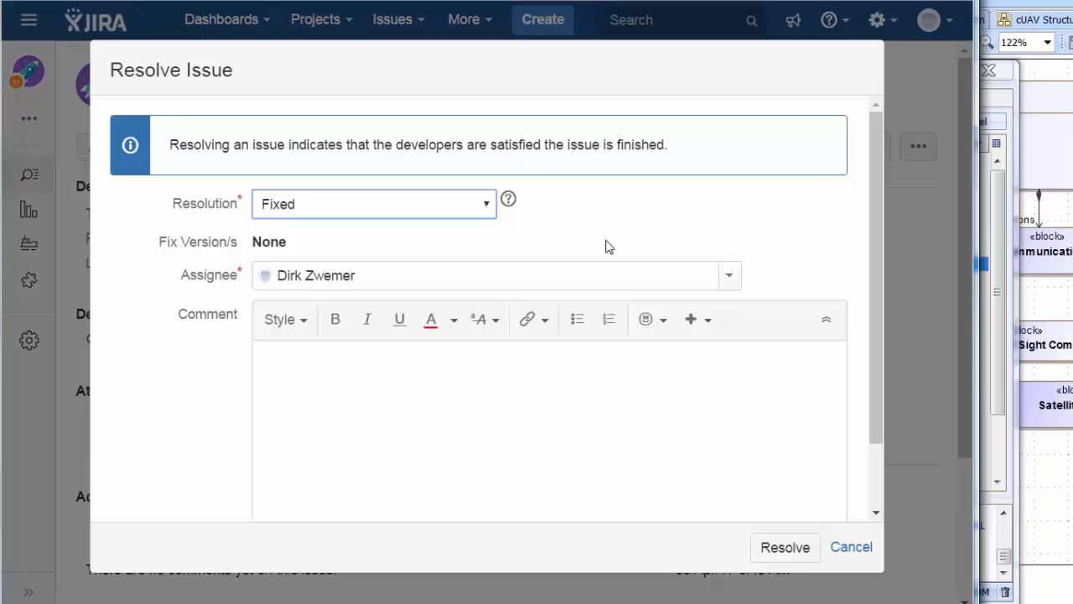
pyautogui.click(769, 553)
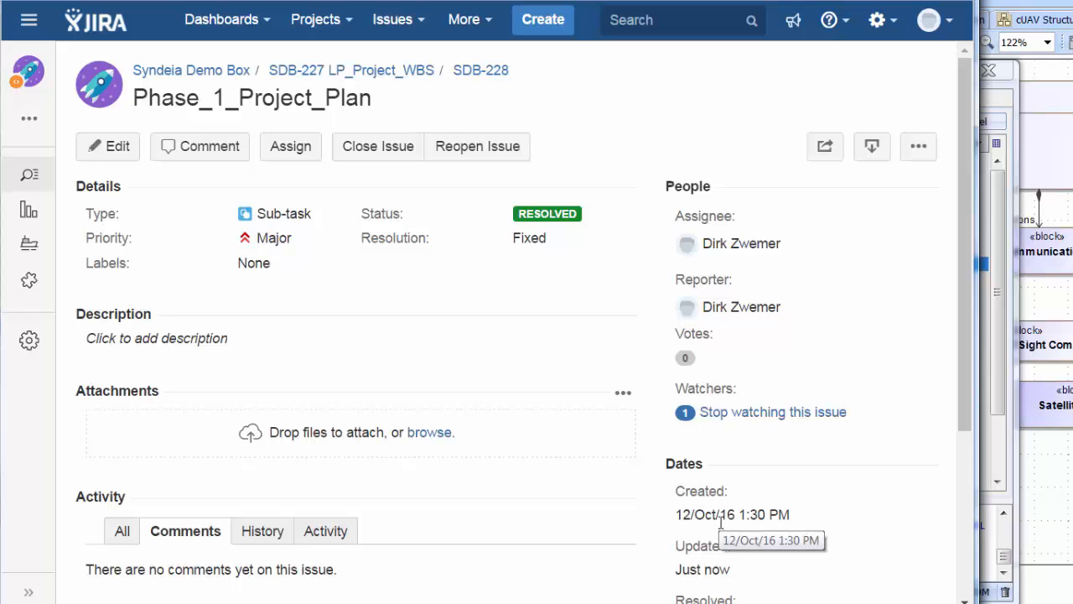
# - Compare SysML and target for Phase_1_Project_Plan's reference connection and inspect the comparison result comment
pyautogui.click(985, 461)
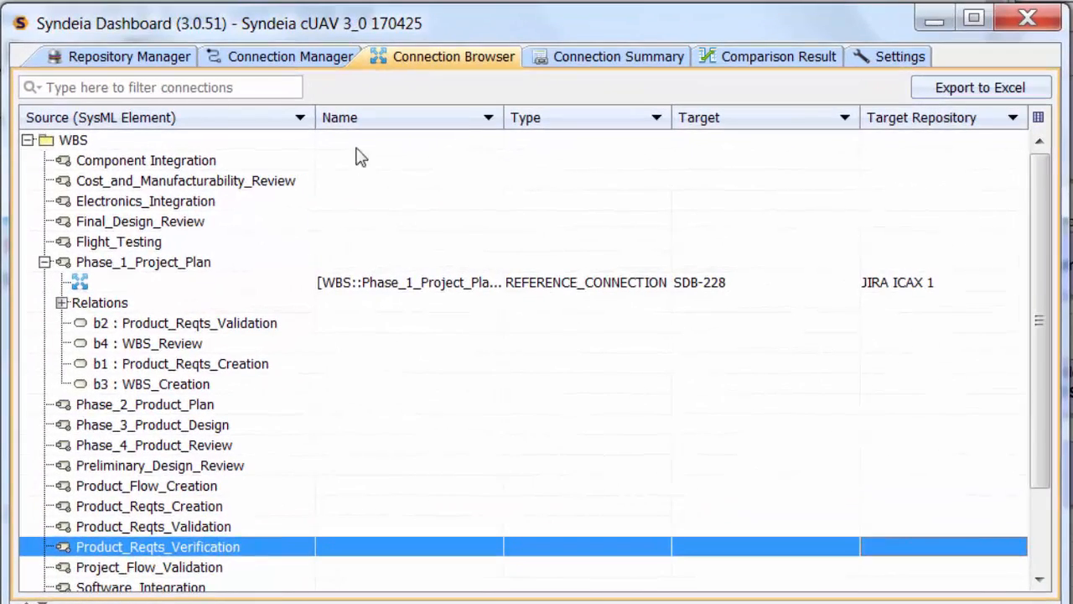
pyautogui.rightClick(303, 290)
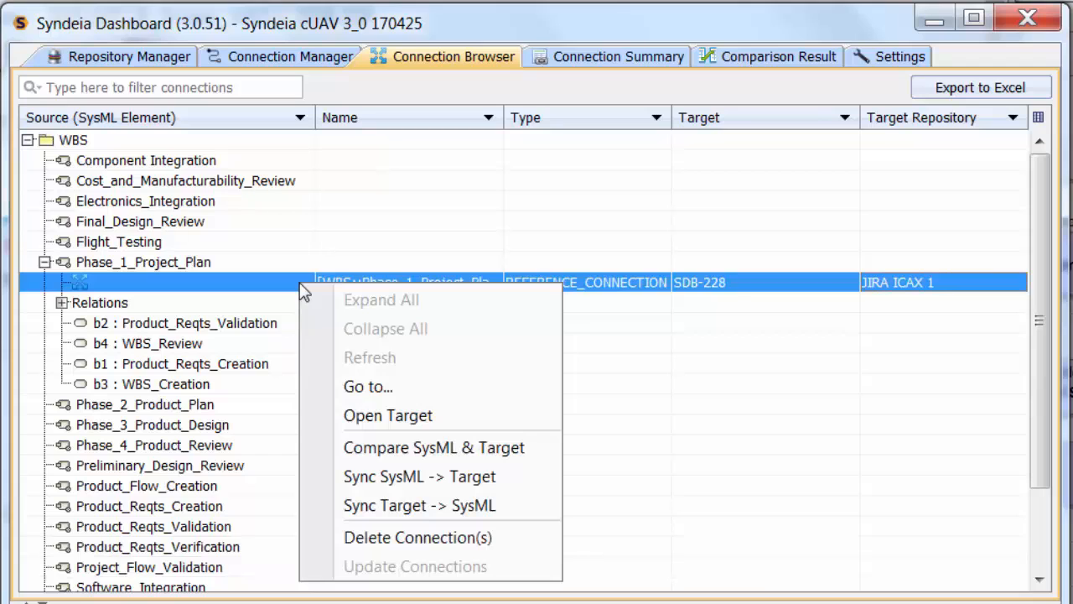
pyautogui.click(424, 450)
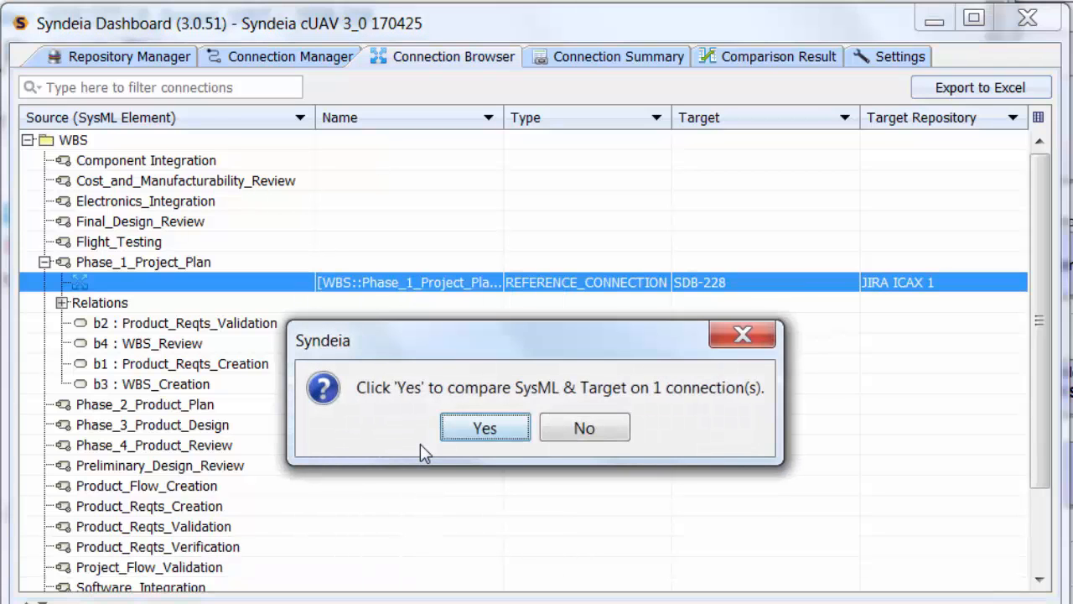
pyautogui.click(466, 425)
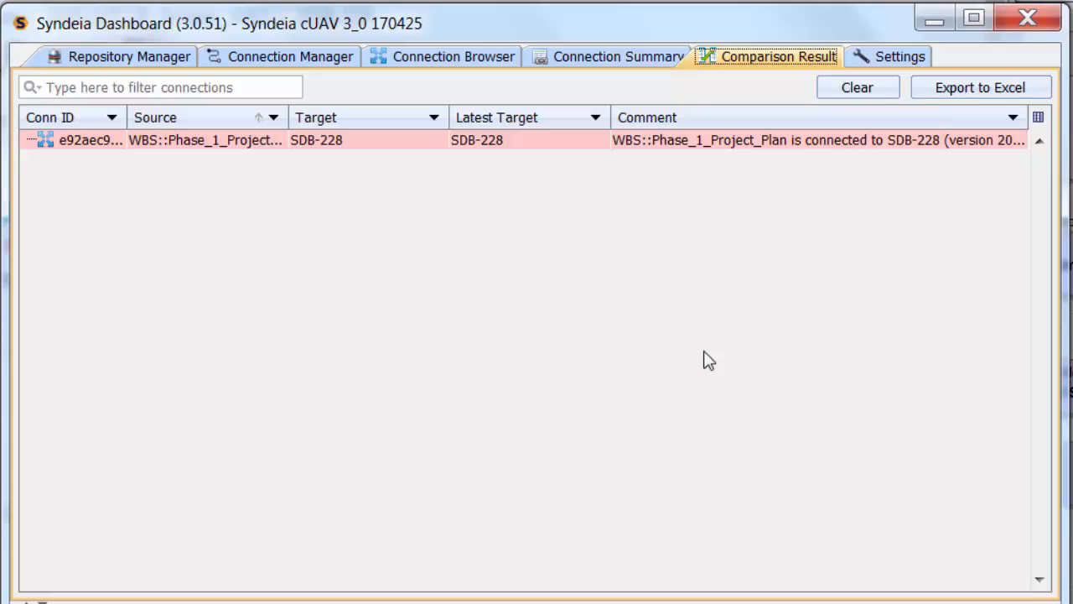
pyautogui.click(849, 144)
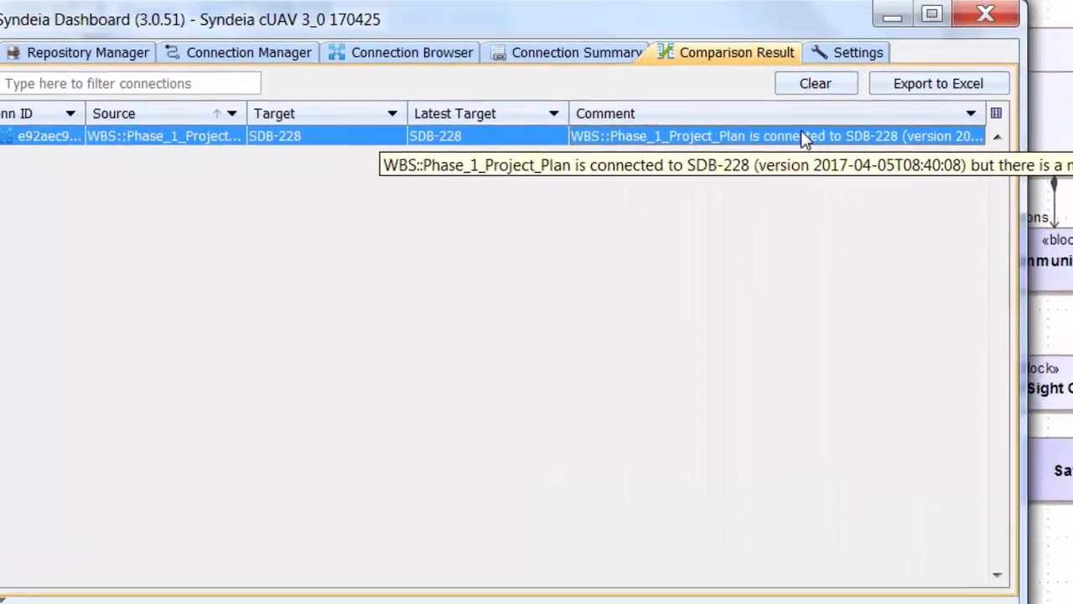
# - Sync Target -> SysML on Phase_1_Project_Plan's reference connection to SDB-228
pyautogui.click(256, 55)
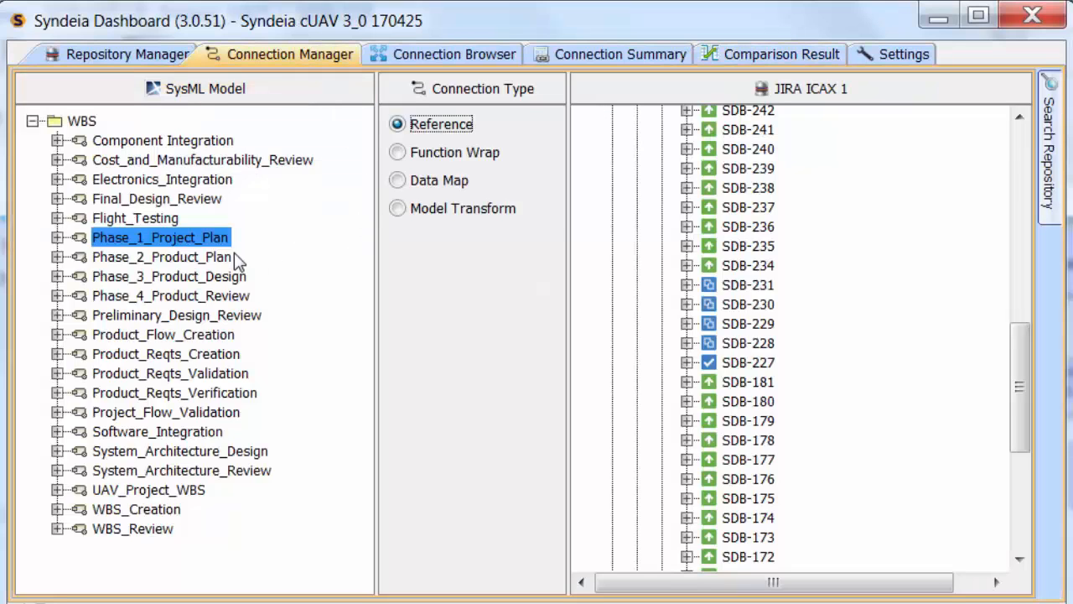
pyautogui.click(403, 53)
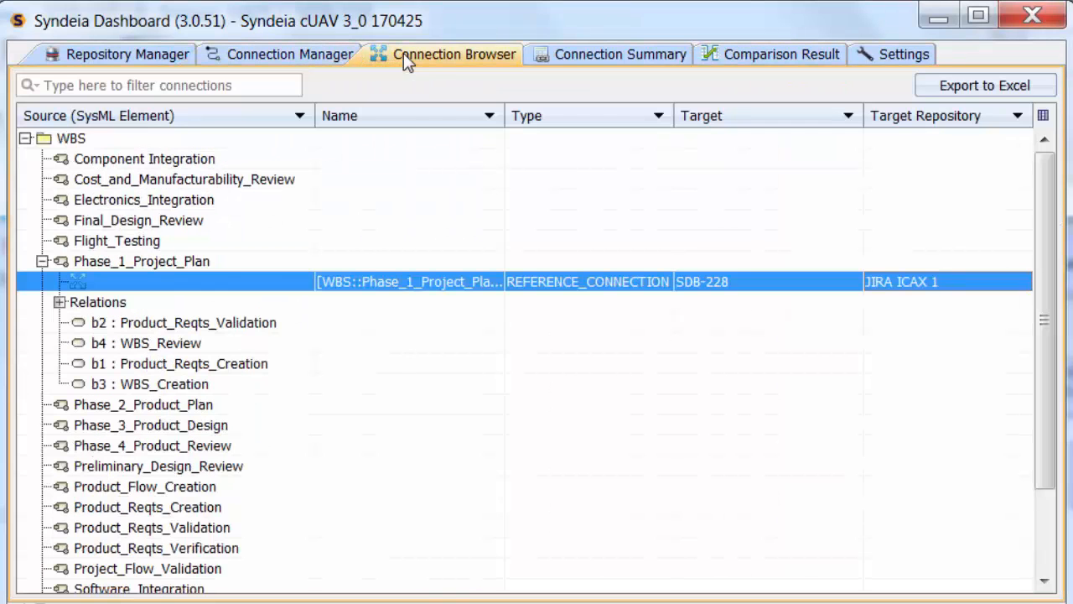
pyautogui.rightClick(304, 286)
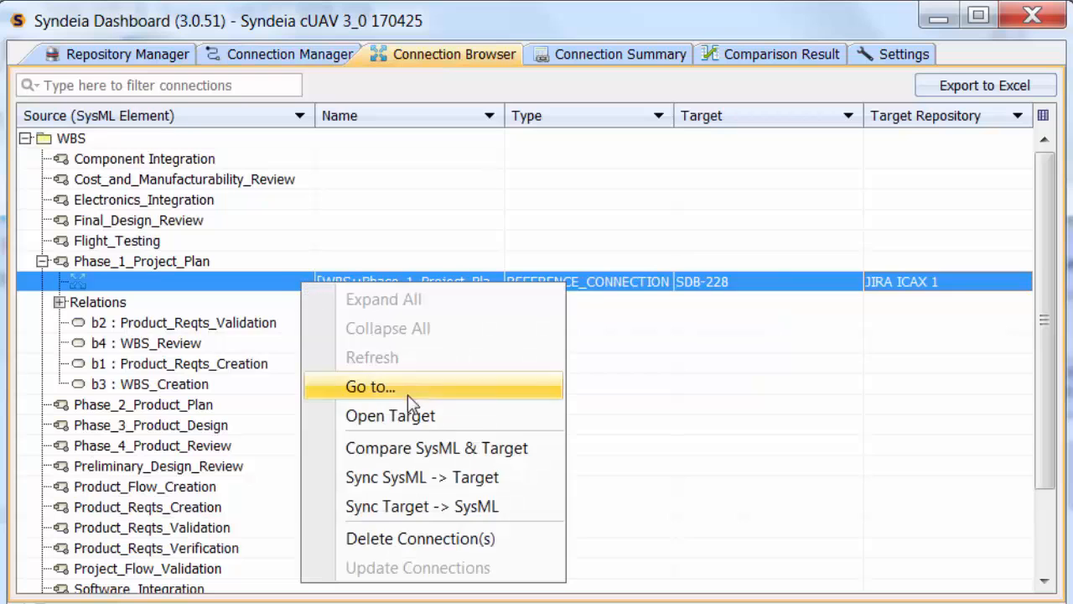
pyautogui.click(418, 507)
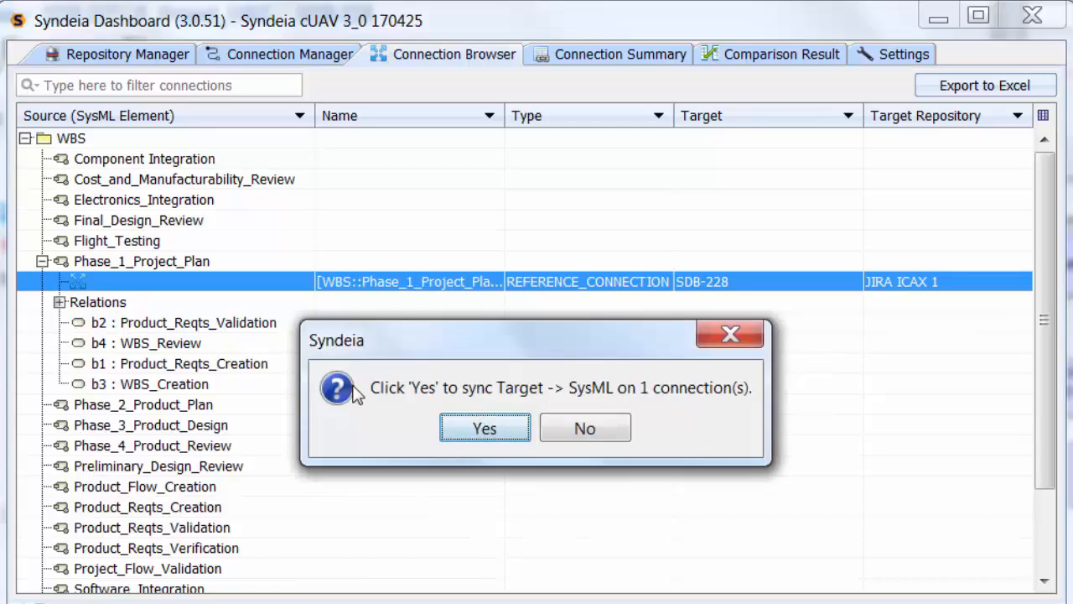
pyautogui.click(461, 431)
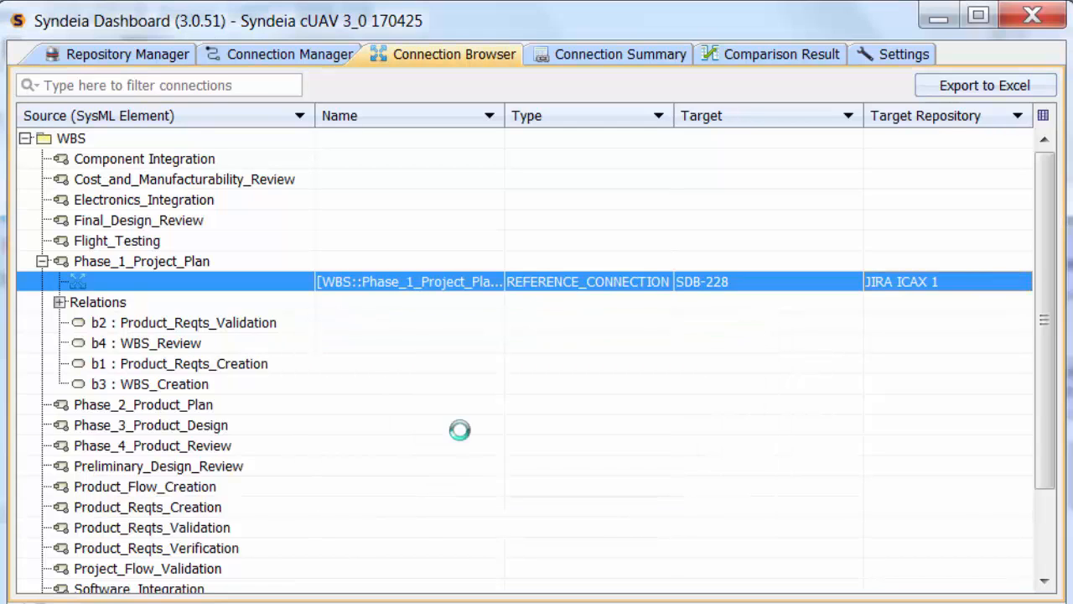
# - Compare SysML and target again on the same reference connection
pyautogui.rightClick(298, 282)
pyautogui.click(392, 452)
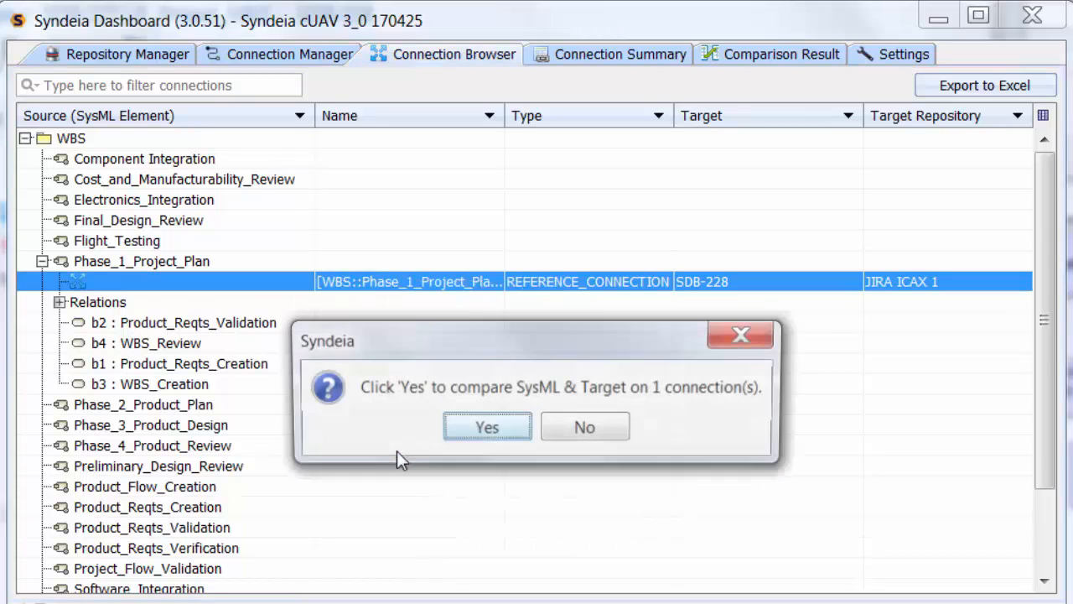
pyautogui.click(486, 428)
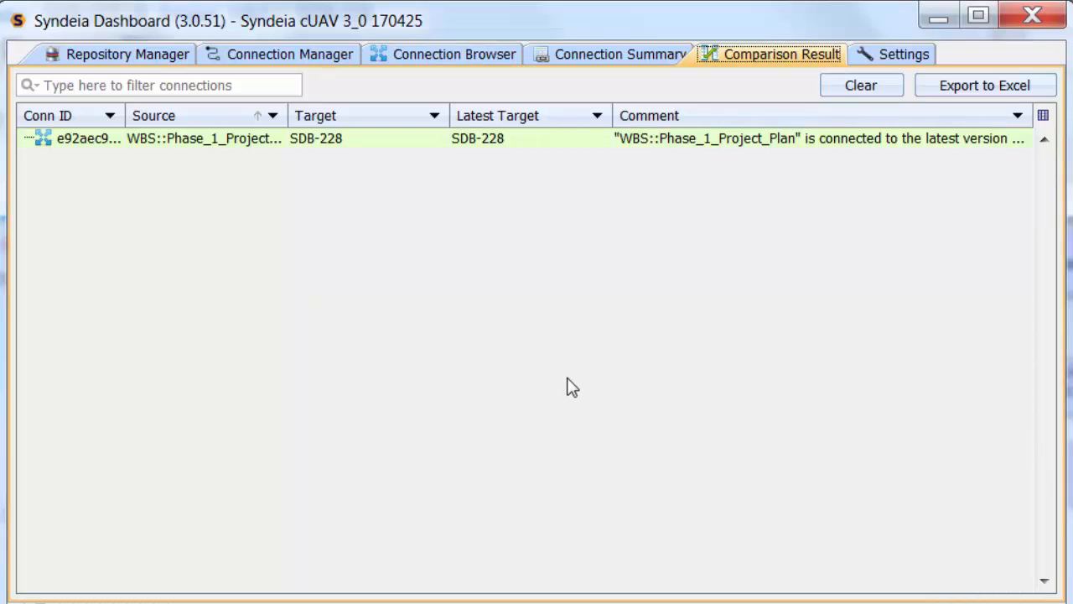
# - Go to the Structure package in the SysML model tree of the connection manager
pyautogui.click(327, 61)
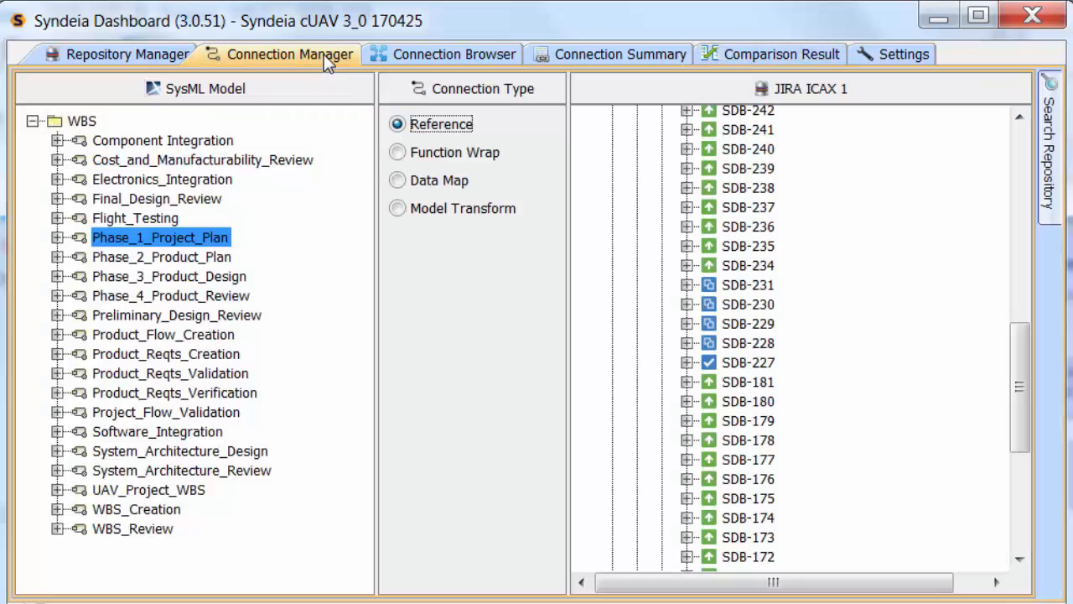
pyautogui.rightClick(80, 124)
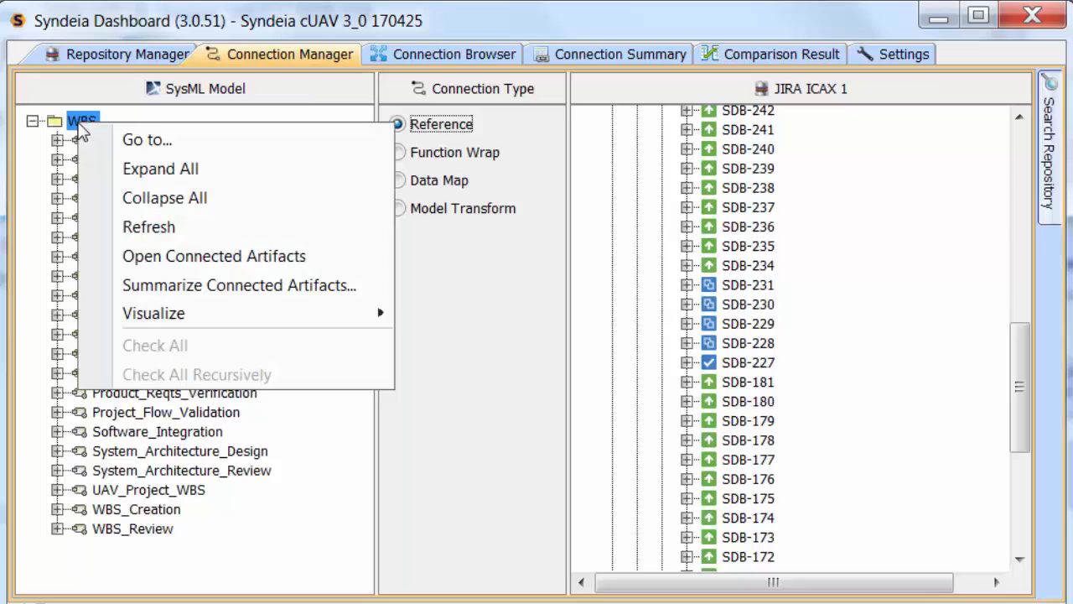
pyautogui.click(148, 143)
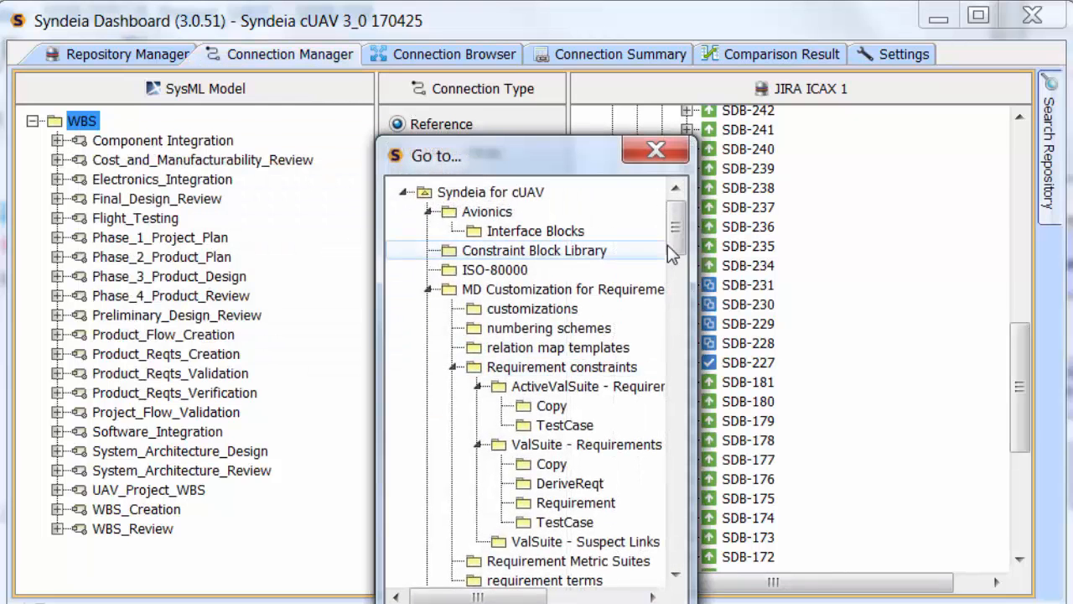
pyautogui.moveTo(676, 242); pyautogui.dragTo(685, 531)
pyautogui.doubleClick(482, 509)
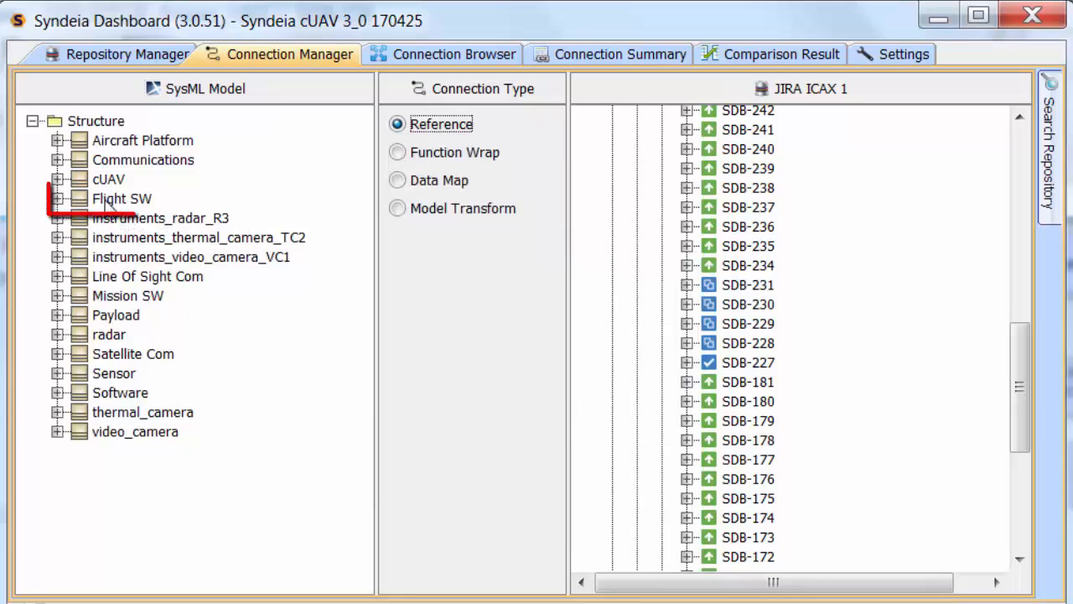
# - Switch the target repository to GitHub ICAX 1 and expand its InterCAX and User Public Repository folders
pyautogui.click(611, 87)
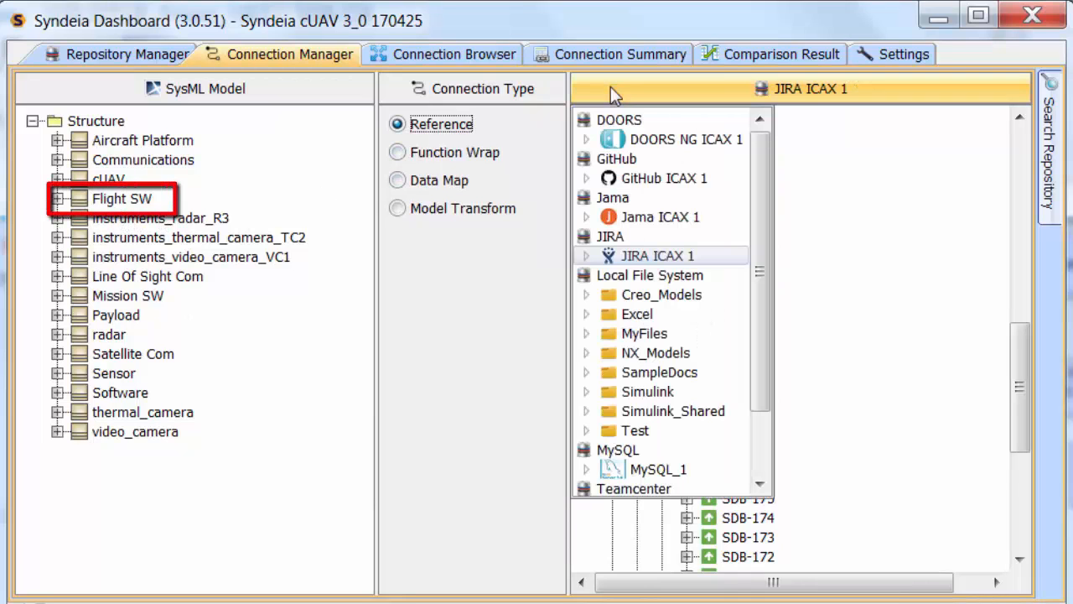
pyautogui.click(648, 176)
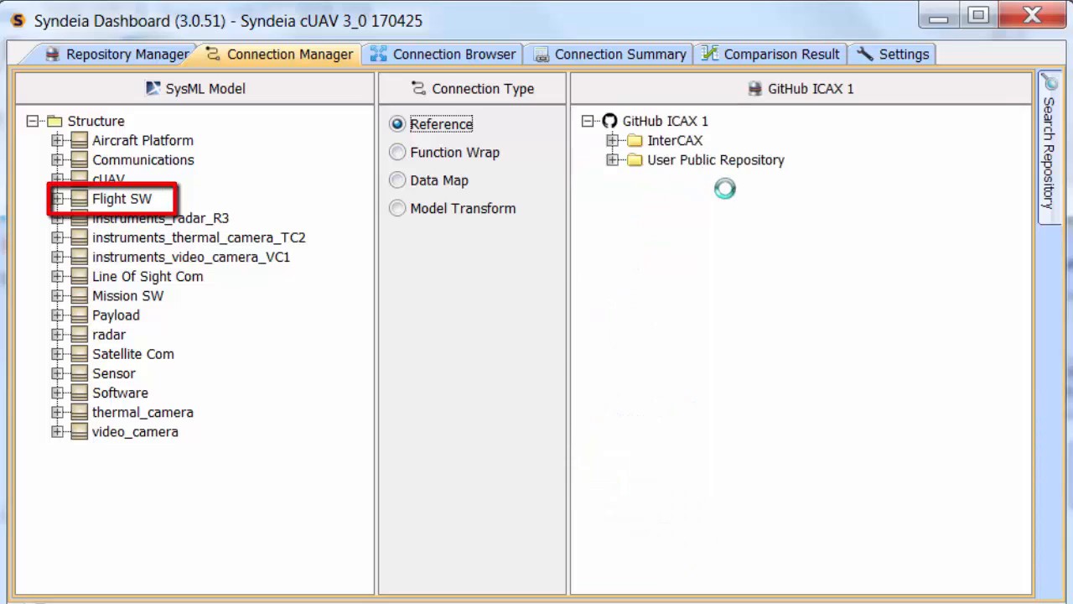
pyautogui.click(612, 140)
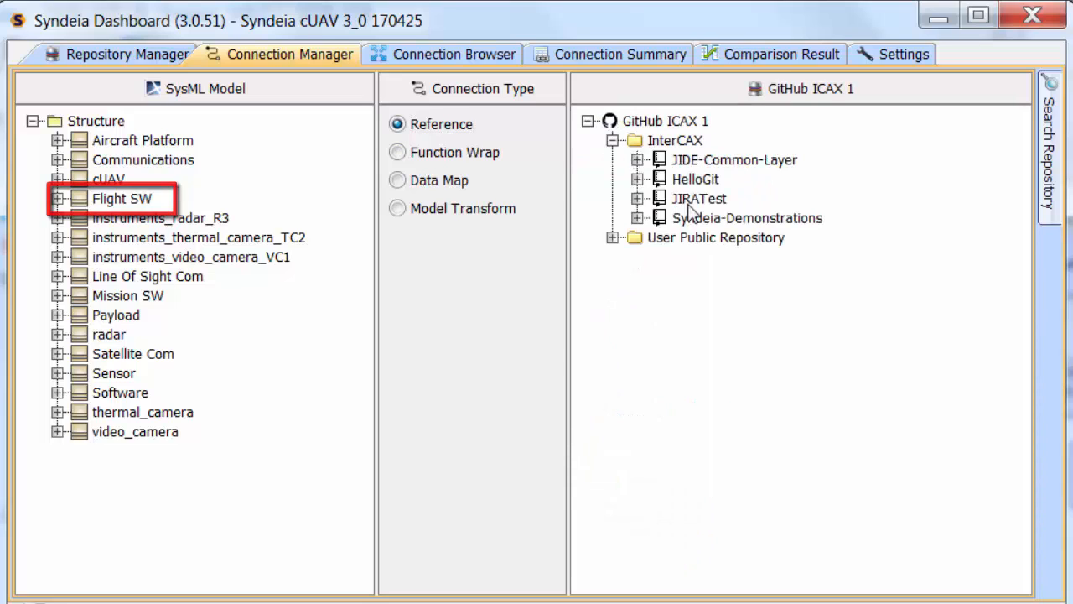
pyautogui.click(612, 238)
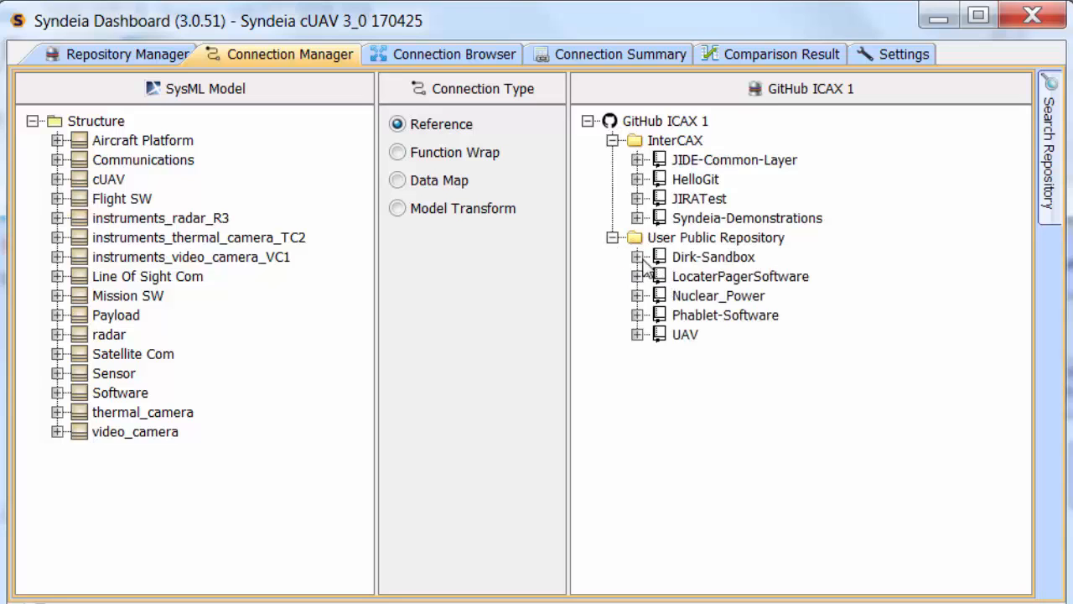
# - Open the Commits of Dirk-Sandbox's master branch and reference-connect Flight SW to commit 77180cab1e Update README.md
pyautogui.click(638, 256)
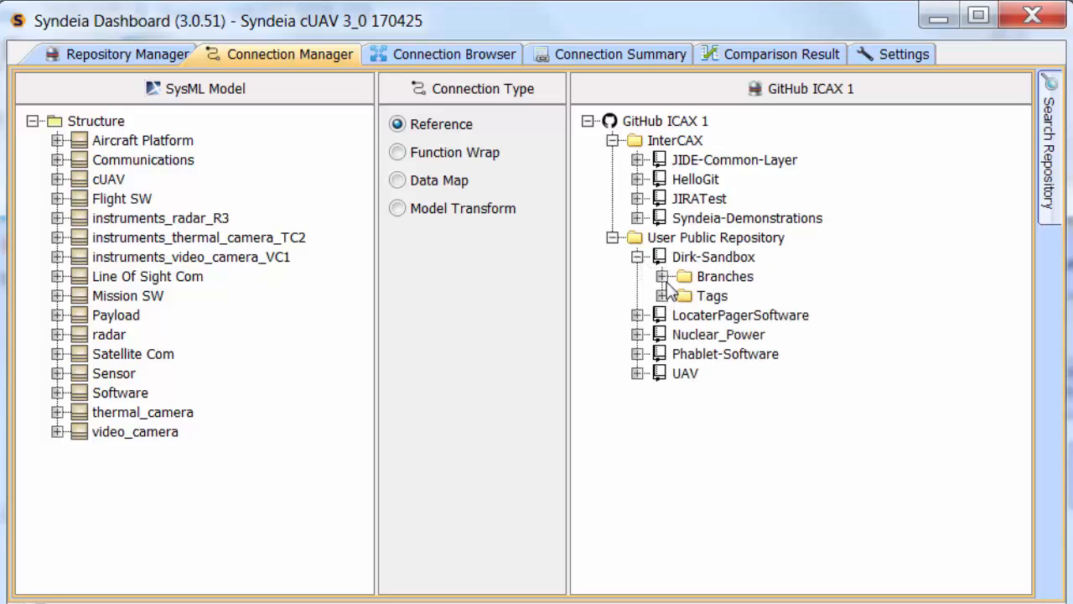
pyautogui.click(663, 276)
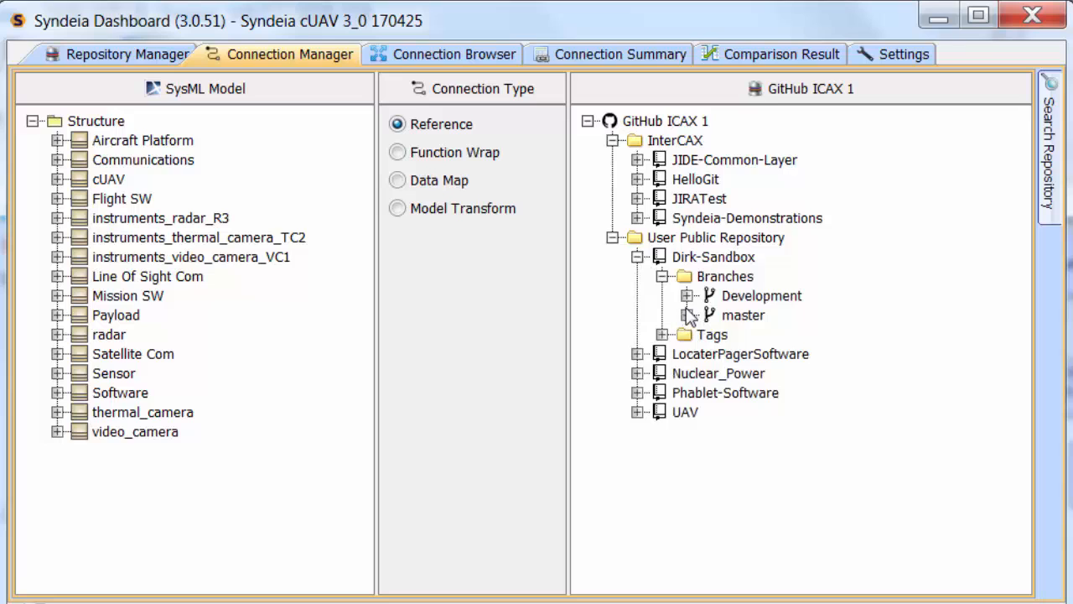
pyautogui.click(687, 315)
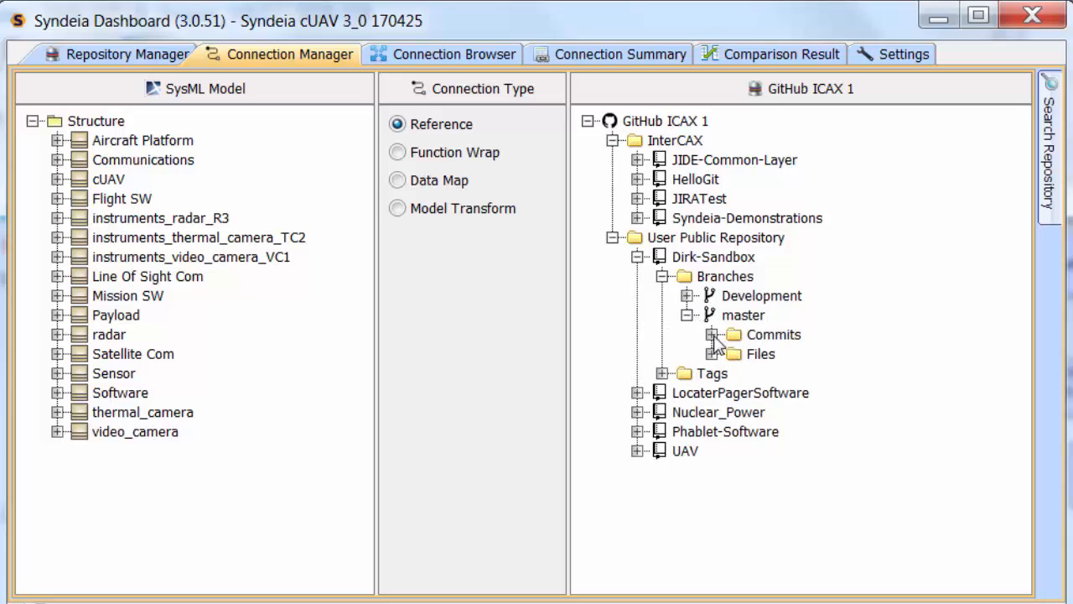
pyautogui.click(712, 335)
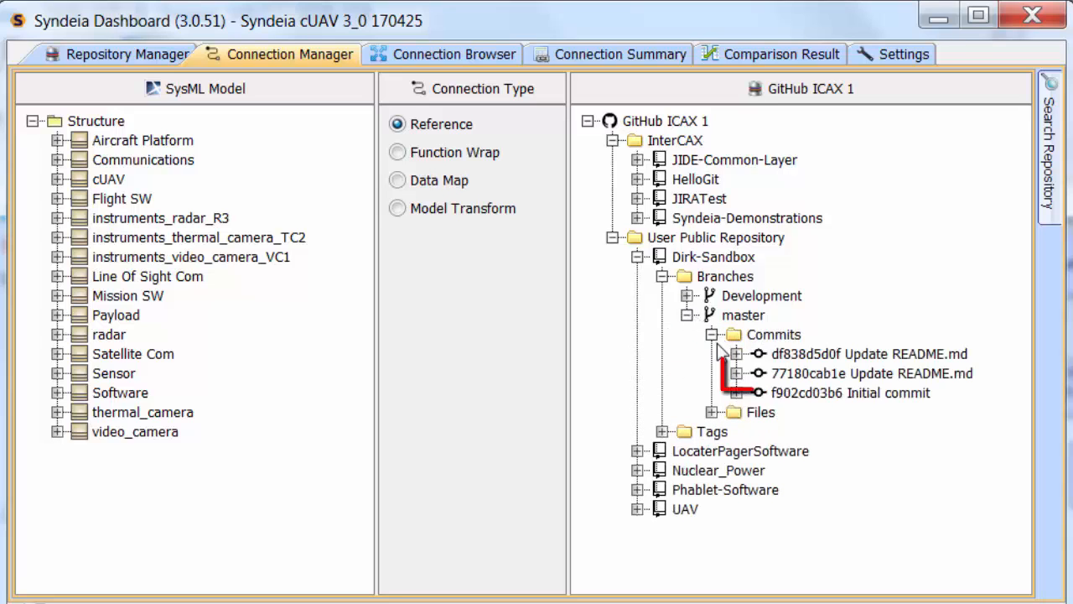
# - Refresh Flight SW in the connection browser and expand it to show its connection
pyautogui.click(408, 59)
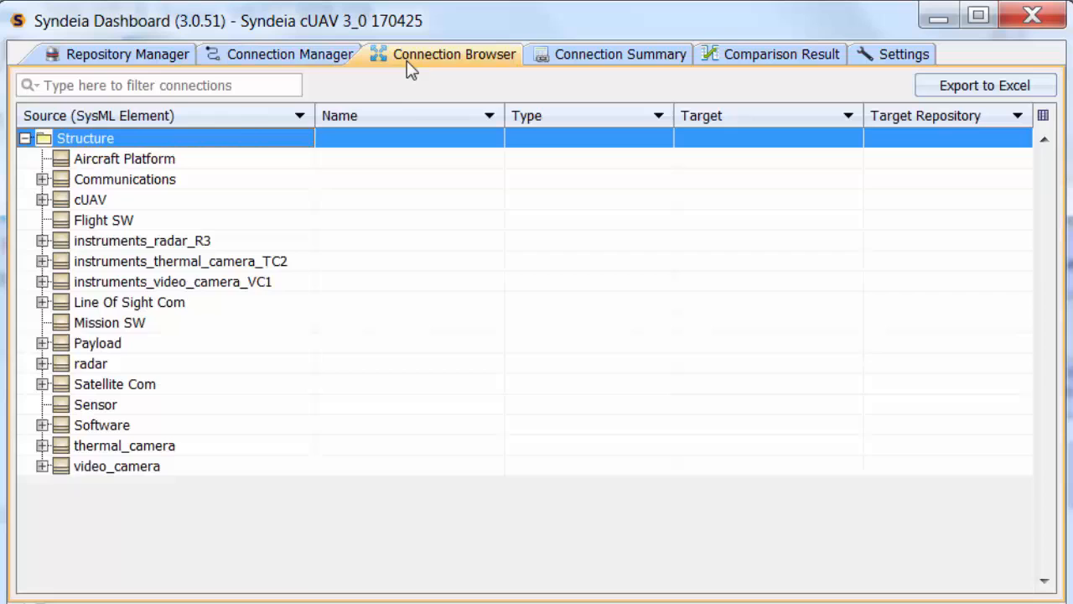
pyautogui.rightClick(69, 225)
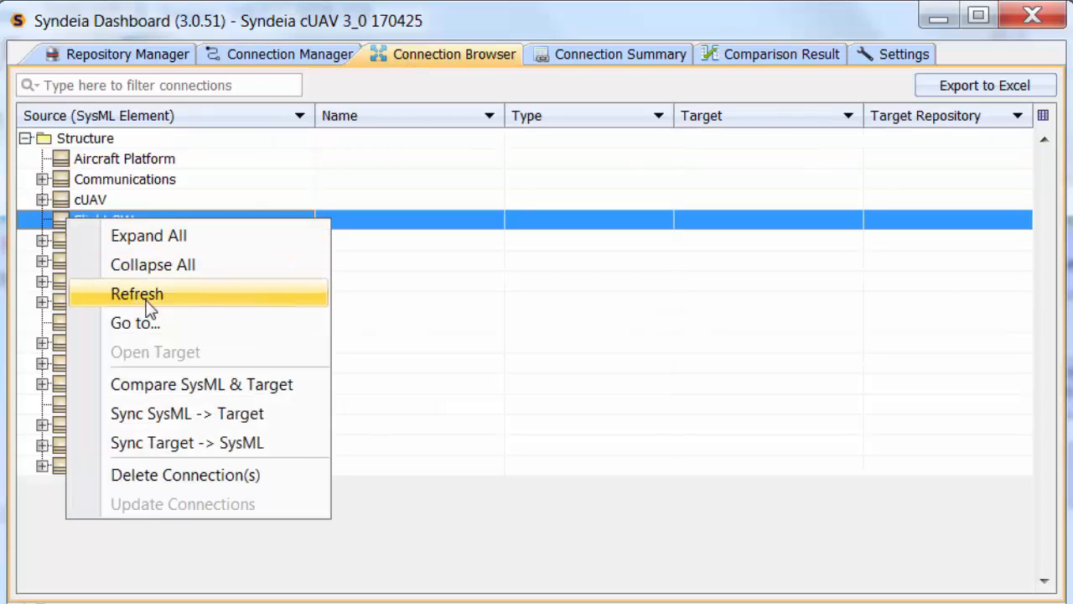
pyautogui.click(148, 307)
pyautogui.click(42, 220)
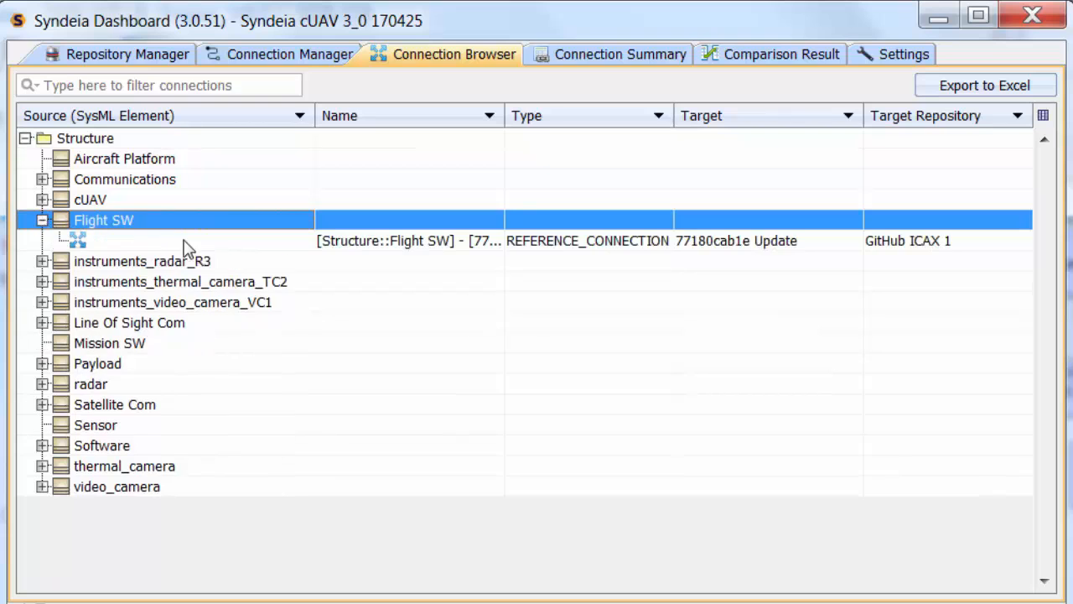
# - Compare SysML and target on Flight SW's GitHub reference connection
pyautogui.rightClick(242, 244)
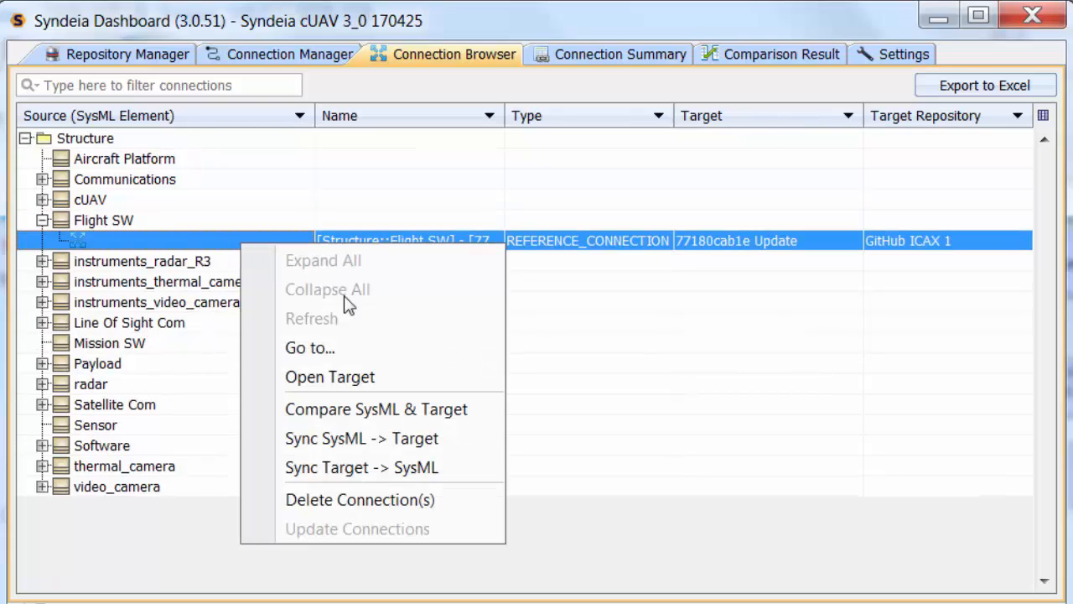
pyautogui.click(374, 414)
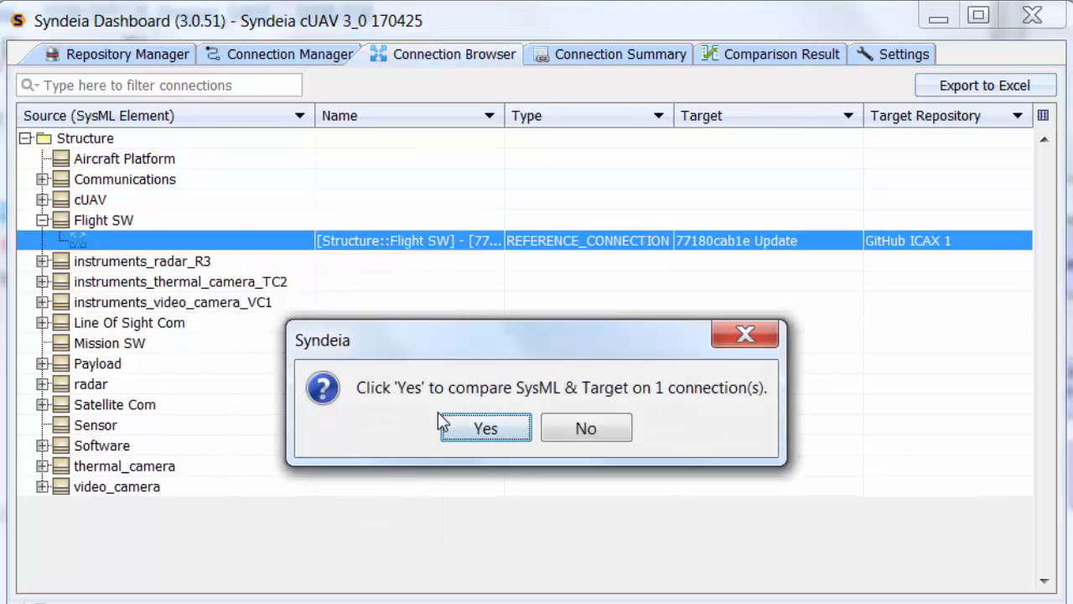
pyautogui.click(469, 427)
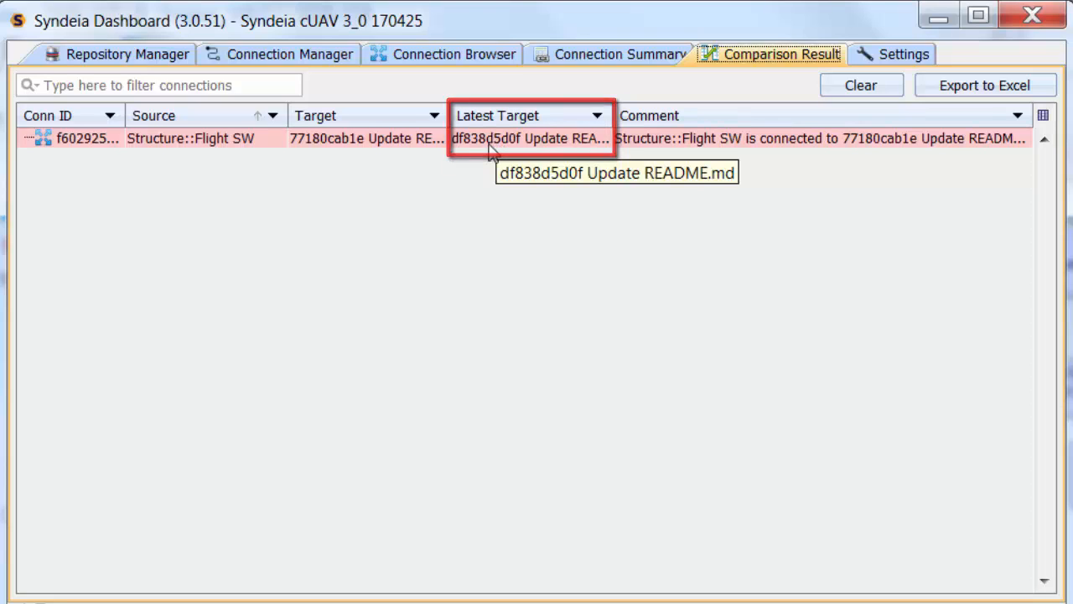
# - Sync Target -> SysML on Flight SW's GitHub reference connection in the connection browser
pyautogui.click(406, 55)
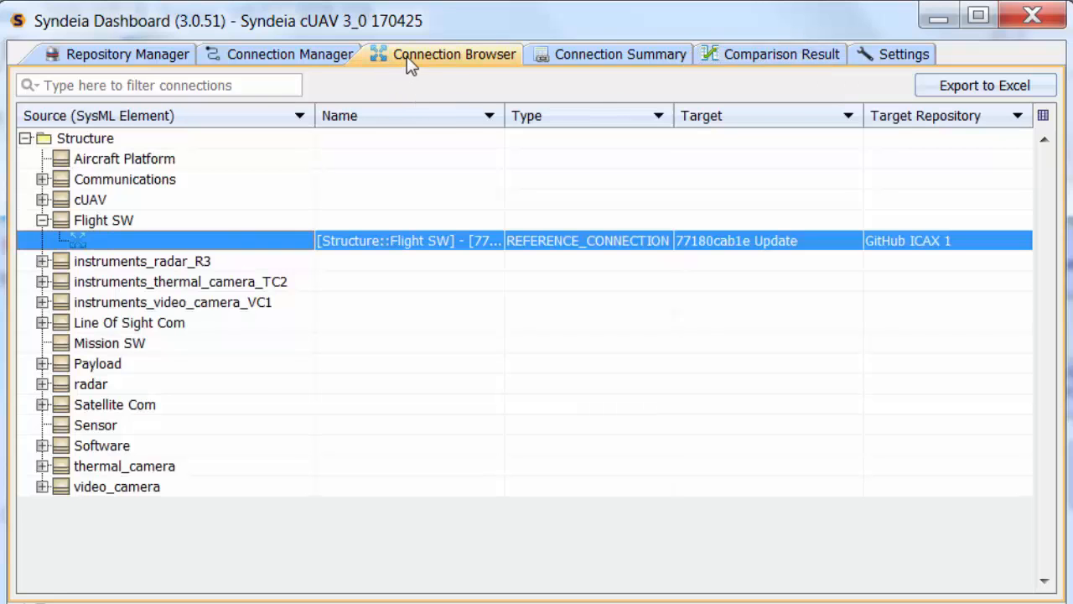
pyautogui.rightClick(385, 244)
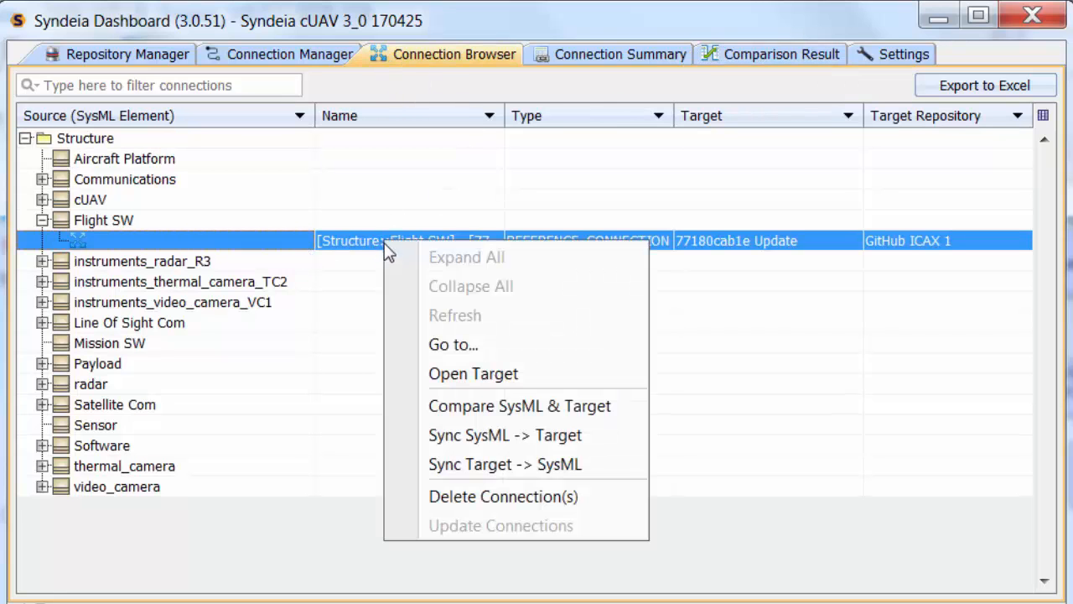
pyautogui.click(495, 463)
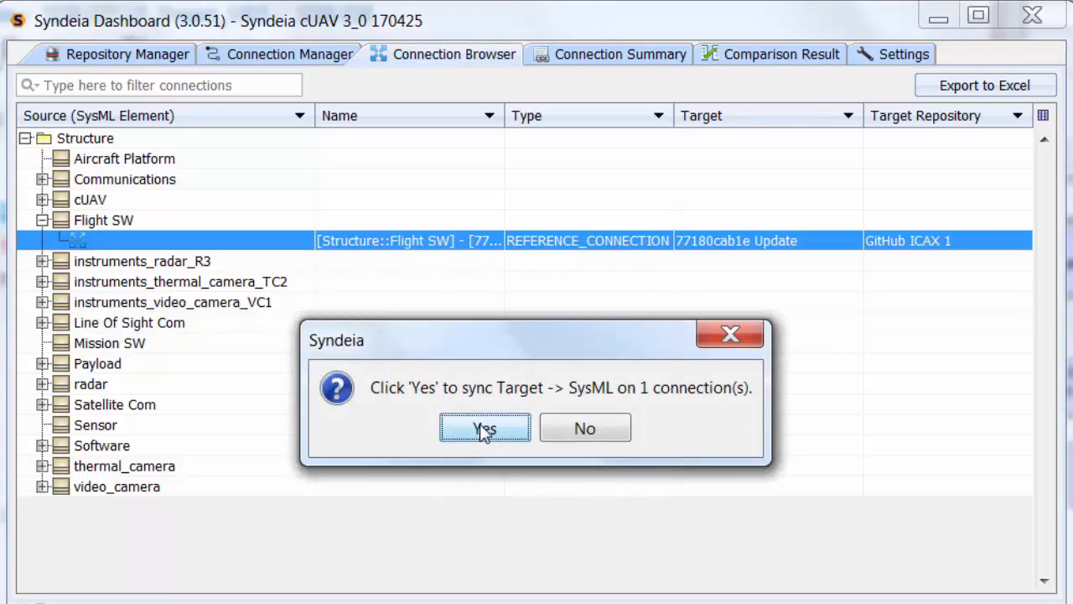
pyautogui.click(484, 429)
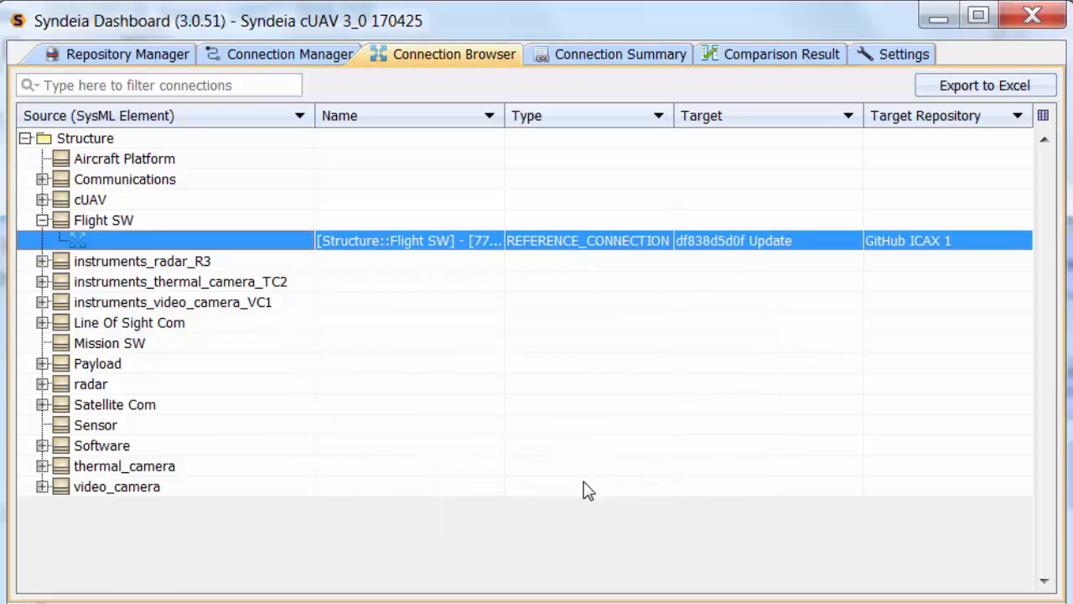